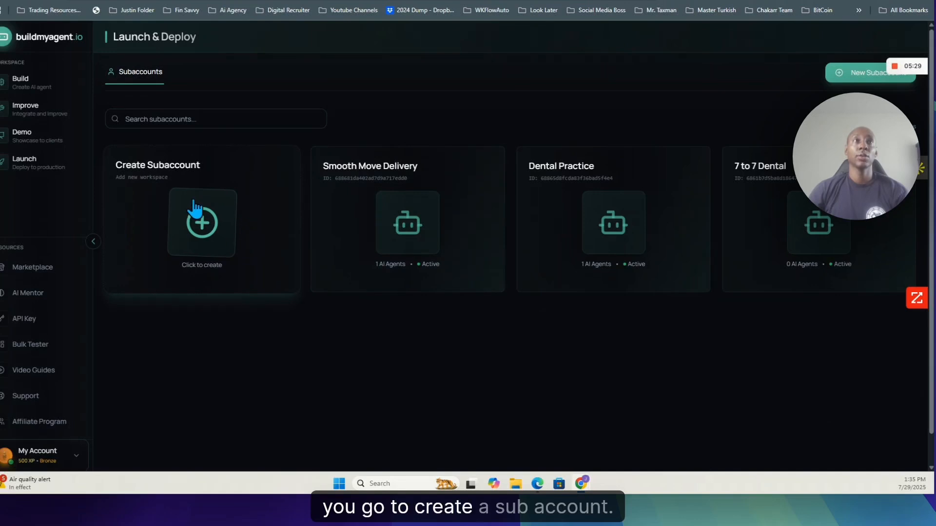
Step: Create a new subaccount named "SMD Demo Client" and open it
drag(229, 253, 288, 344)
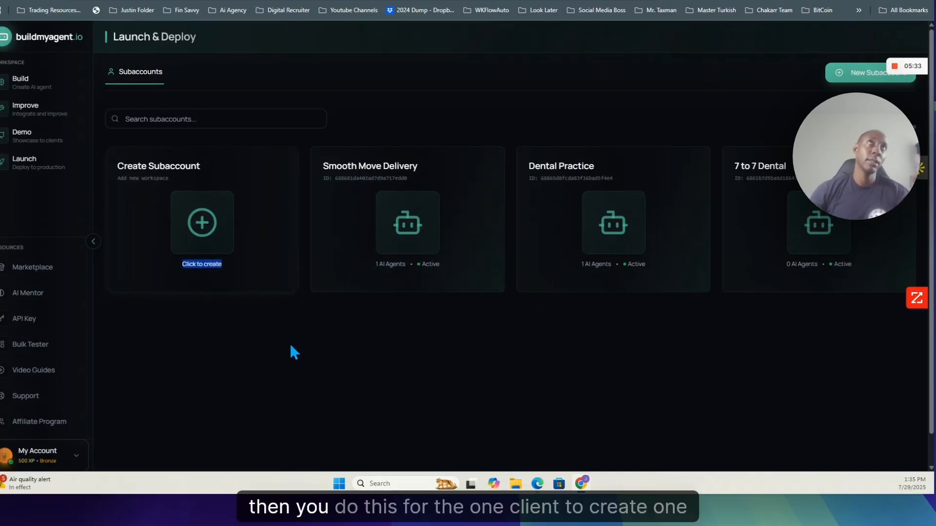
click(207, 233)
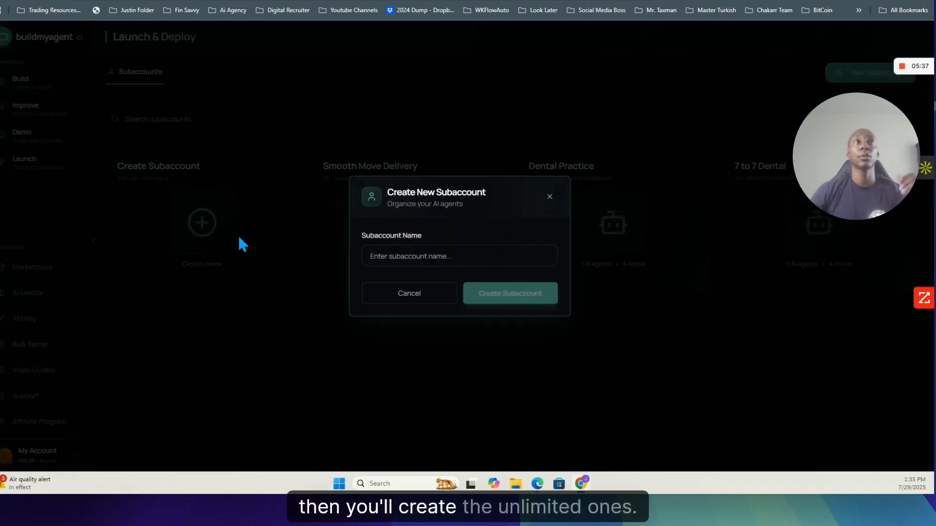
click(427, 254)
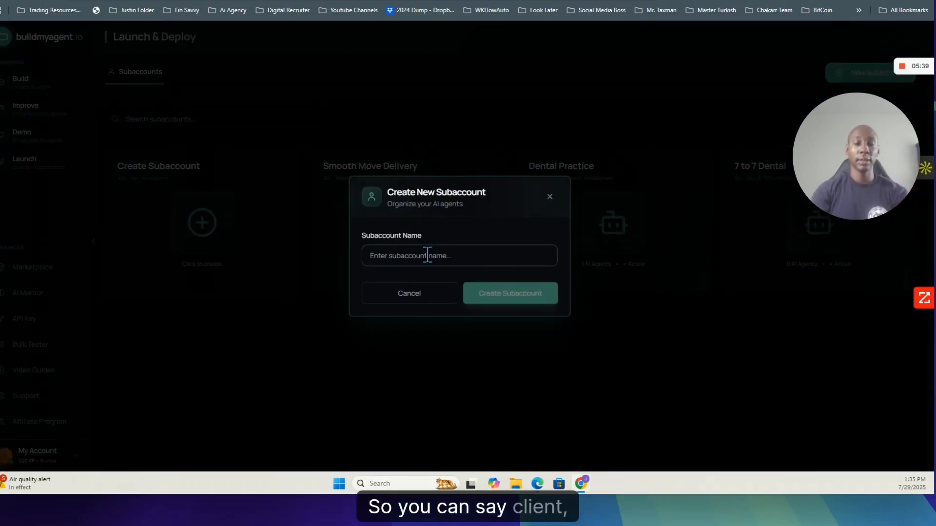
text(CLI)
key(BackSpace)
text(lien)
key(BackSpace)
key(BackSpace)
key(BackSpace)
key(BackSpace)
key(BackSpace)
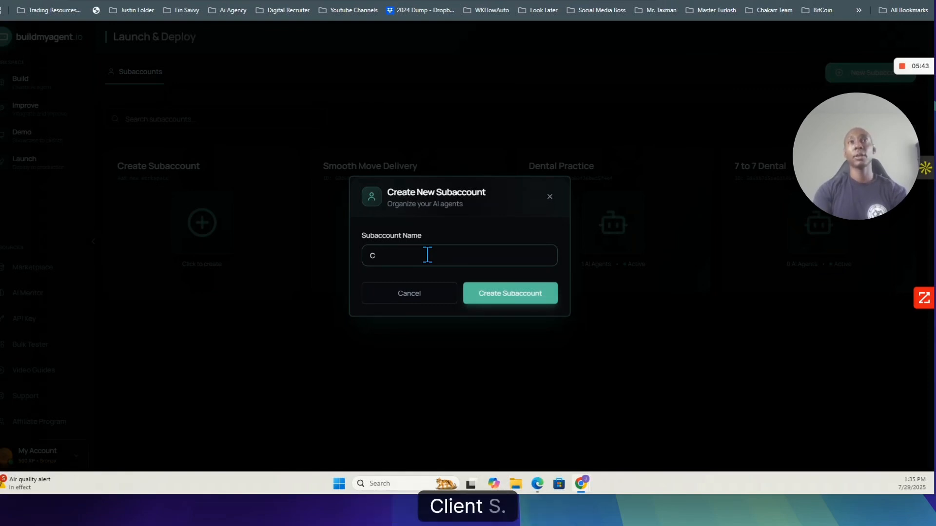
text(SMD)
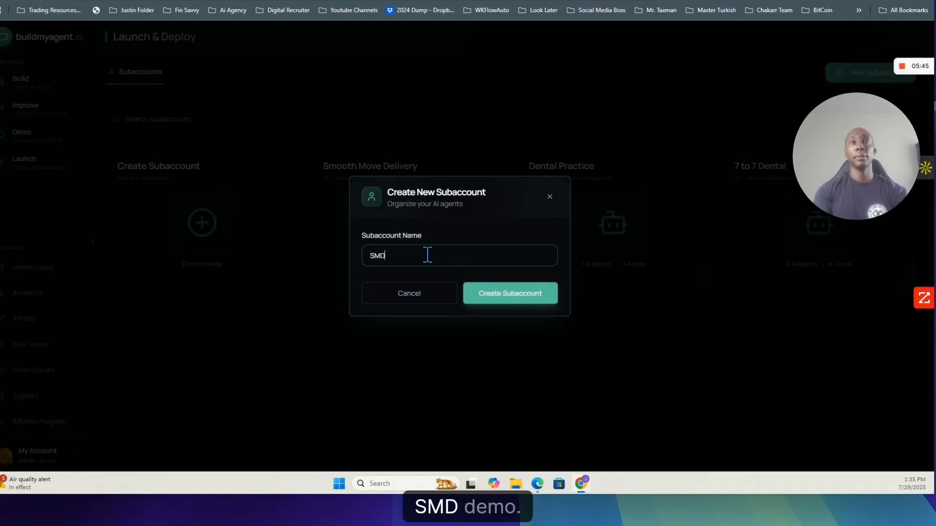
text( De)
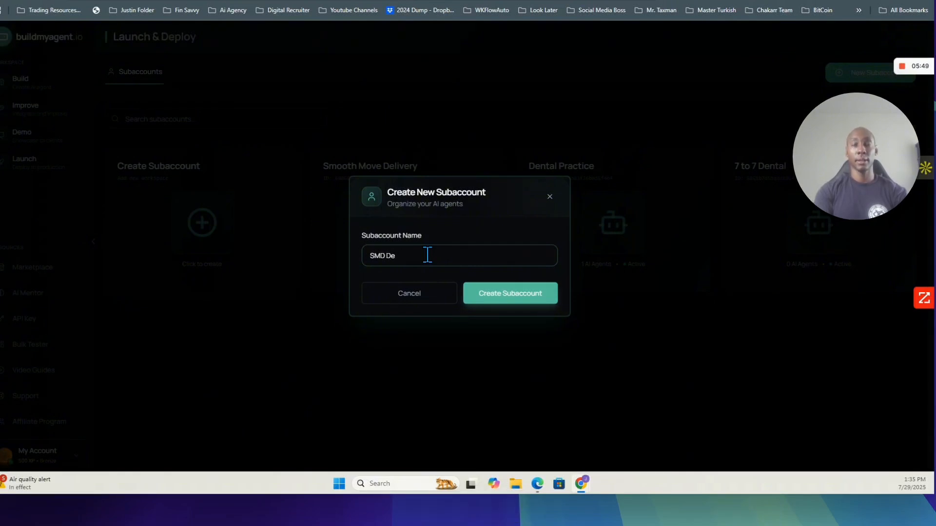
text(mo Client)
click(510, 295)
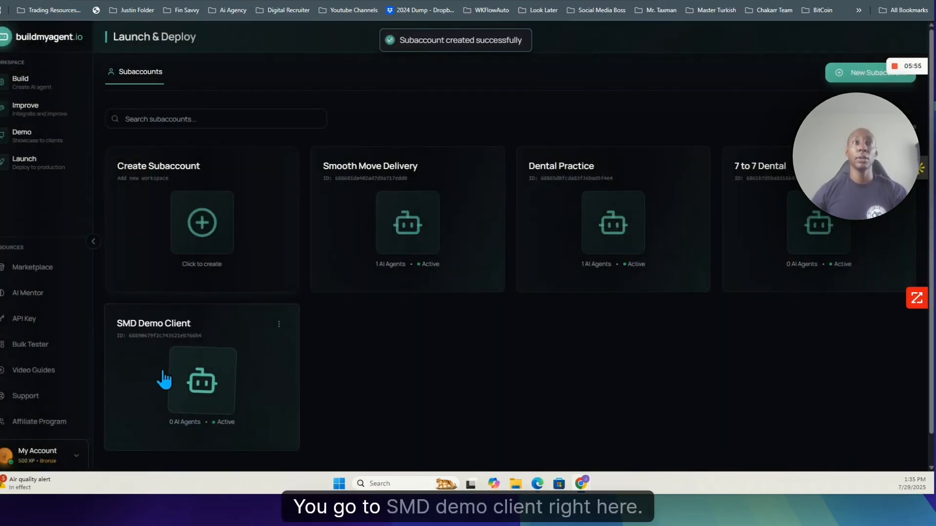
click(173, 380)
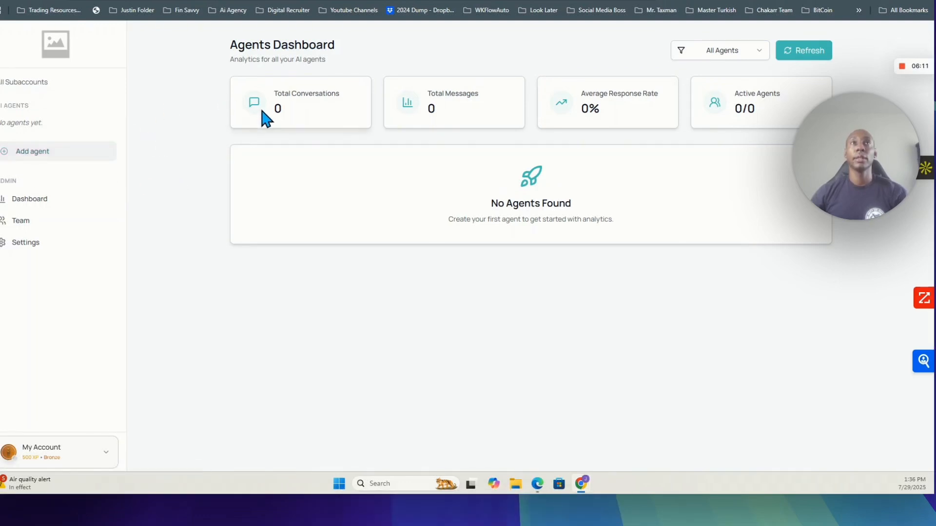
Step: Review the conversation, message and response rate metrics on the subaccount's agents dashboard
drag(351, 111, 631, 133)
click(287, 124)
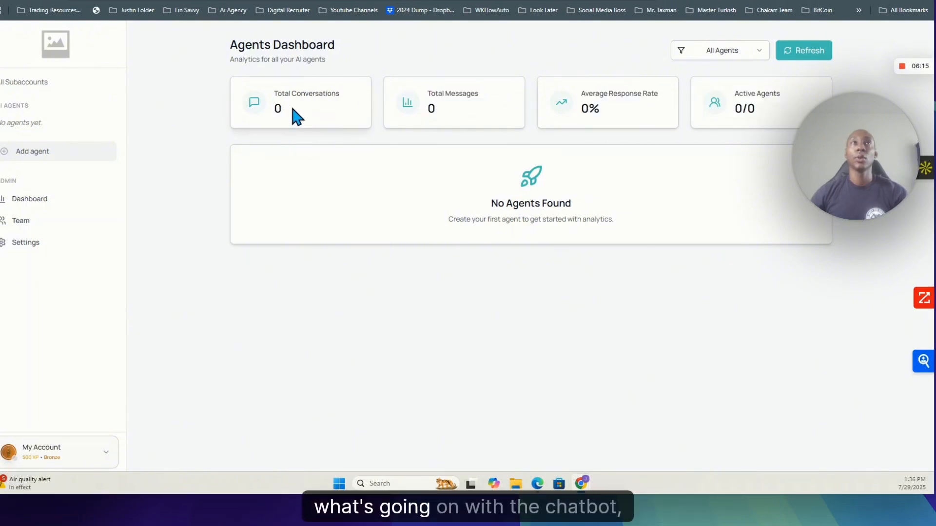
double_click(278, 108)
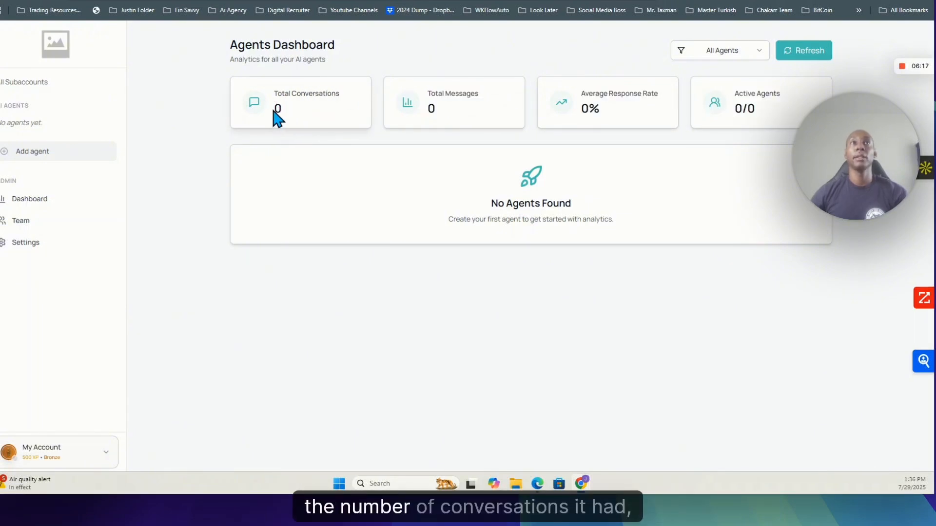
drag(428, 117, 539, 116)
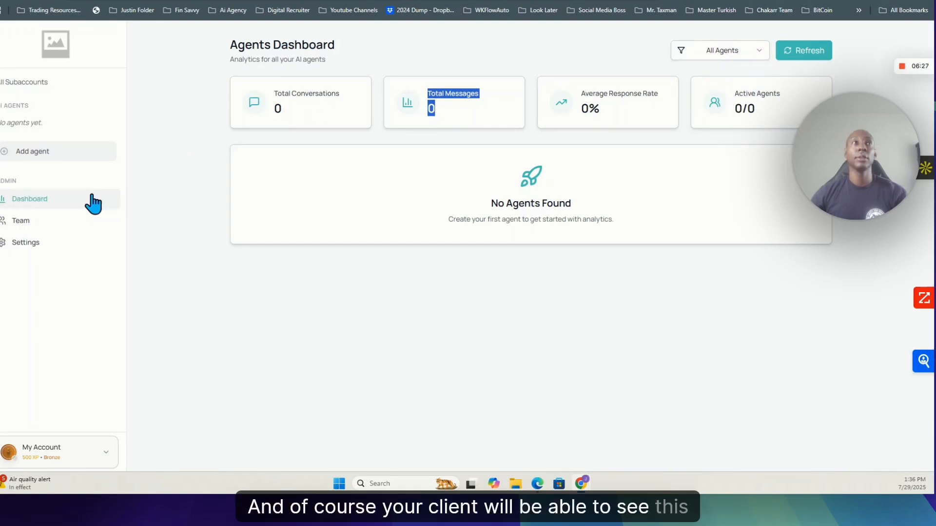
Step: Draft a team member invitation with the invitee's e-mail address filled in, and close it without sending
click(29, 220)
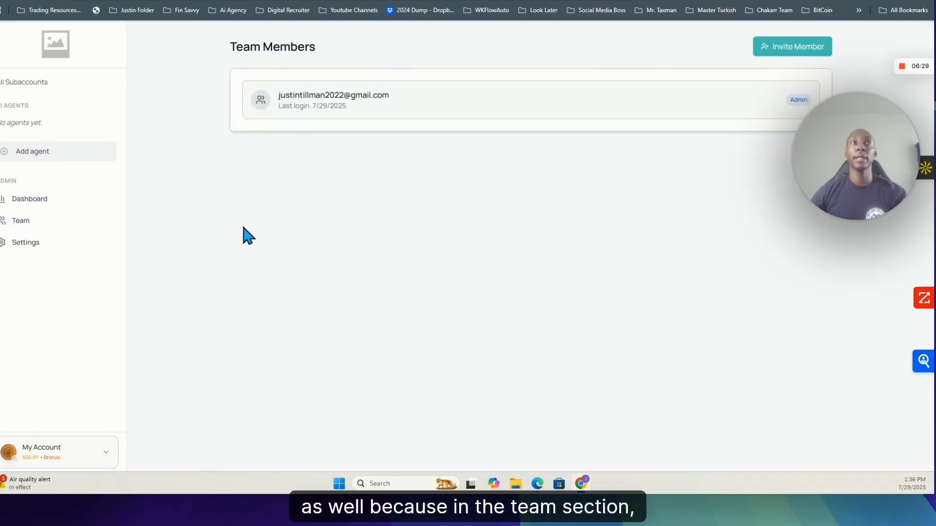
click(784, 53)
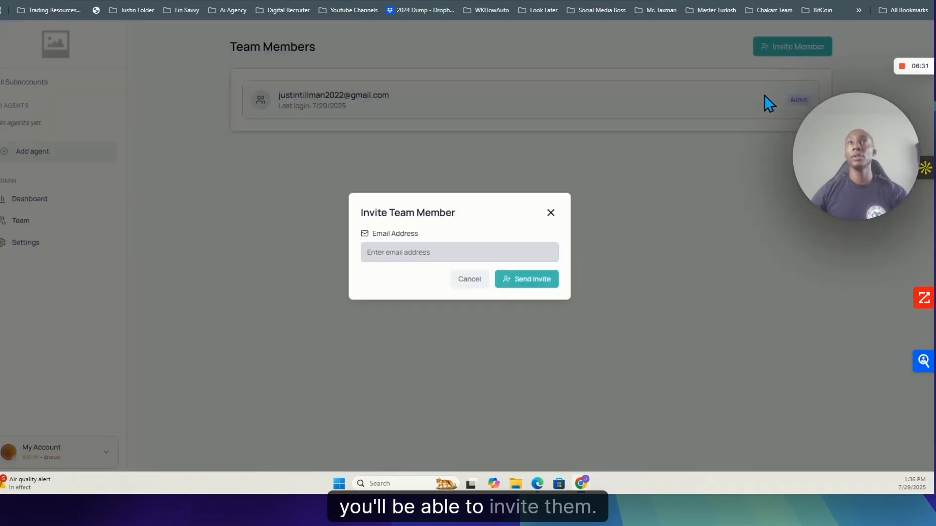
click(424, 252)
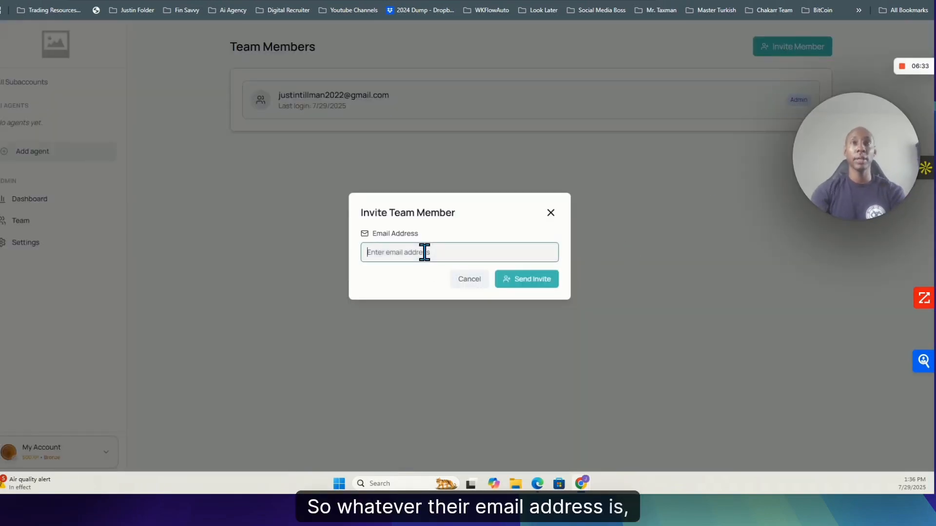
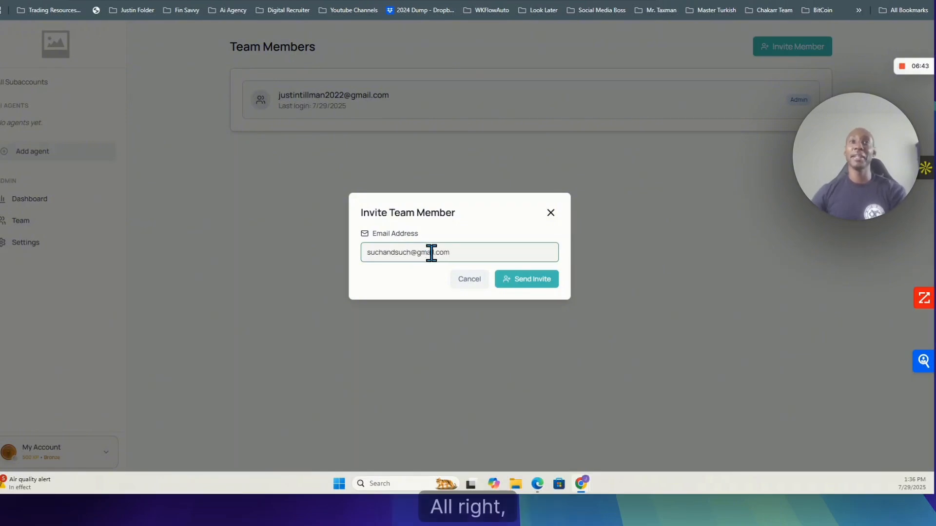
drag(457, 253, 303, 261)
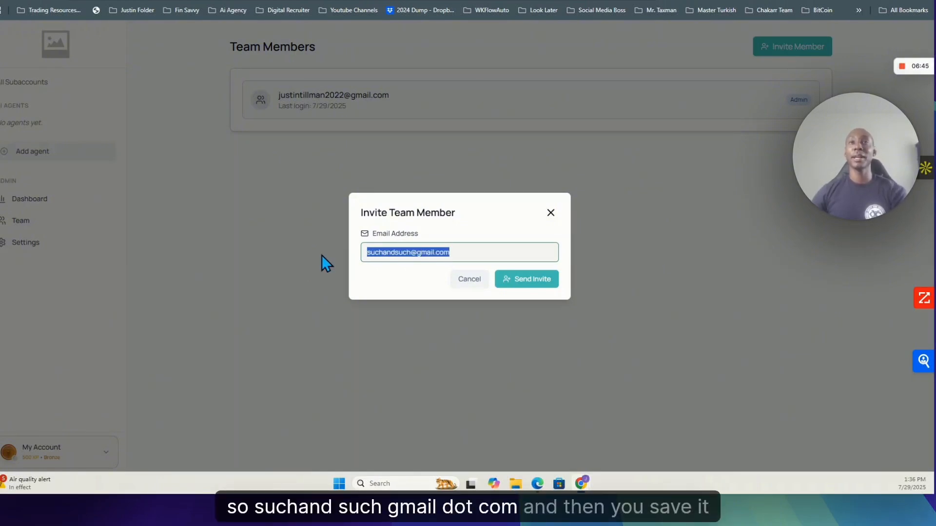
click(411, 252)
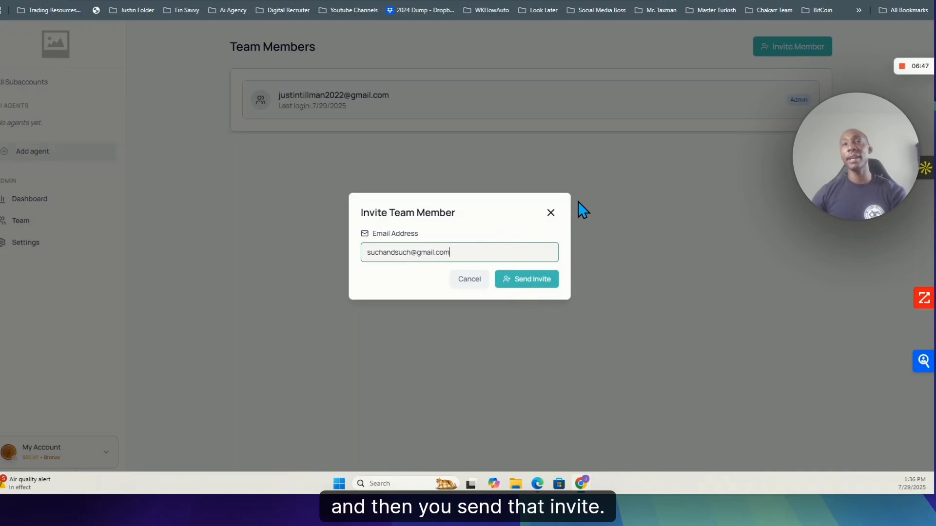
click(551, 213)
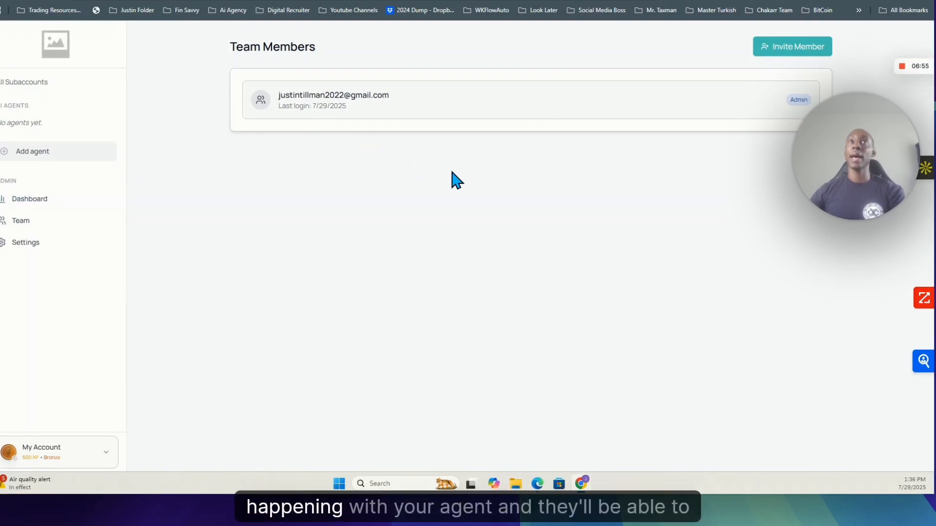
Step: Start adding a new agent to the subaccount, name it "Mandy" and continue to the integration choice
click(52, 162)
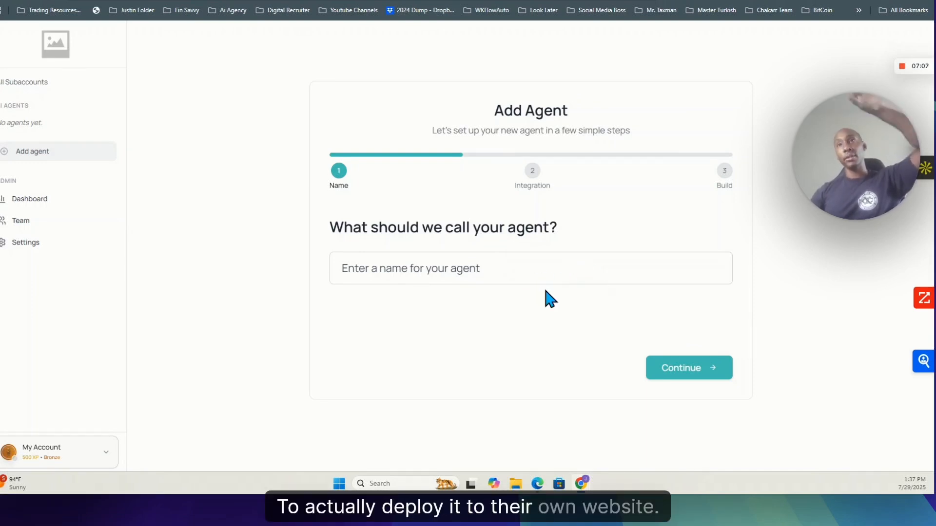
click(531, 277)
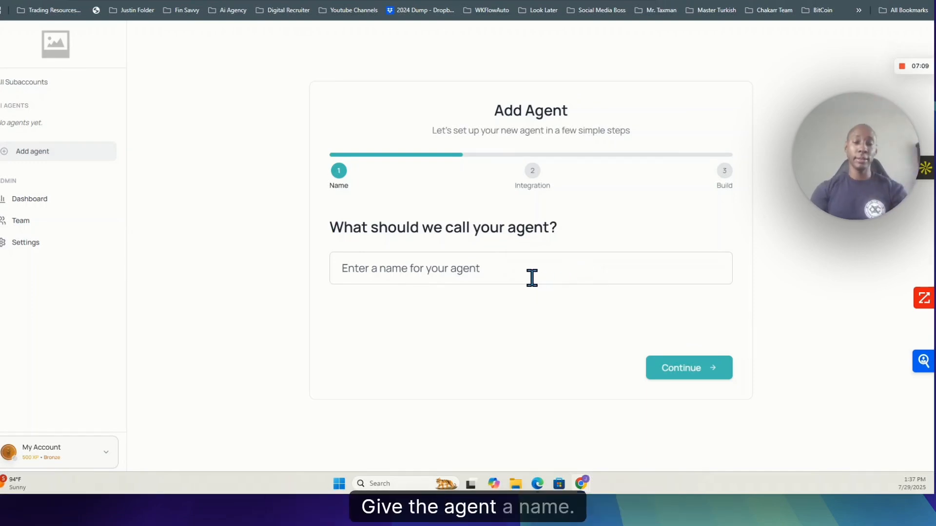
text(D)
key(BackSpace)
text(SD<)
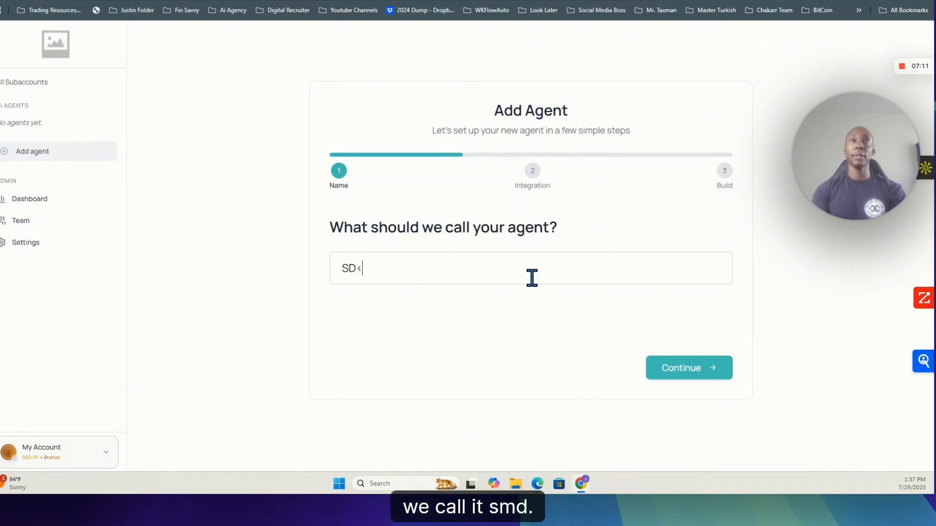
key(BackSpace)
key(BackSpace)
text(Mandy)
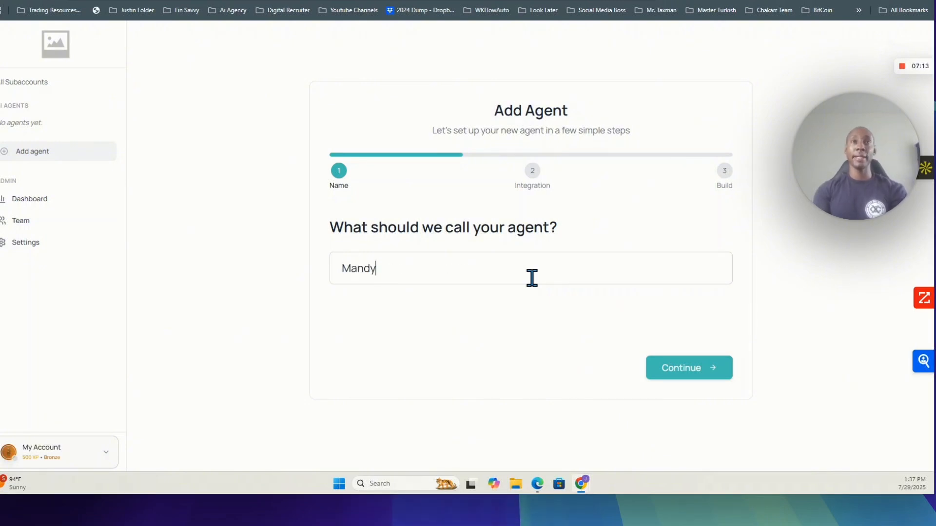
click(708, 373)
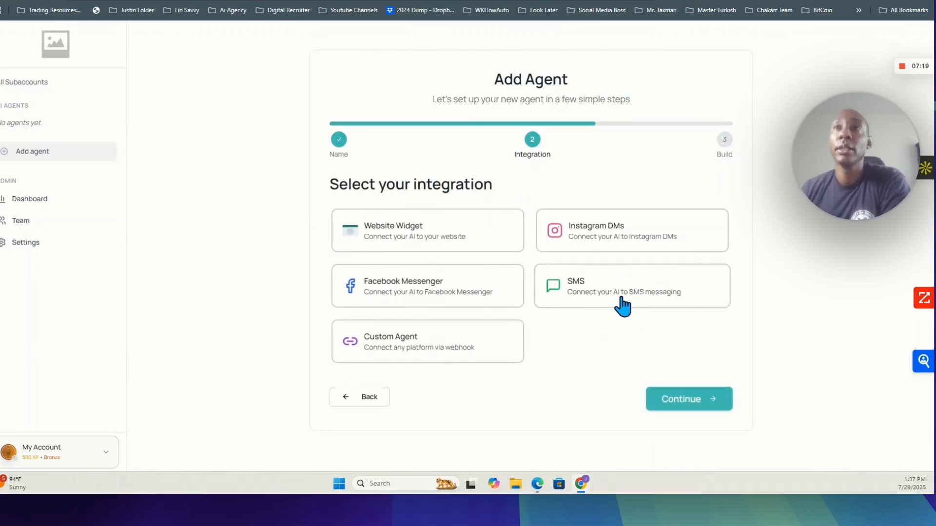
Step: Choose the Website Widget integration and the Moving Bot AI build, and create the agent
click(409, 238)
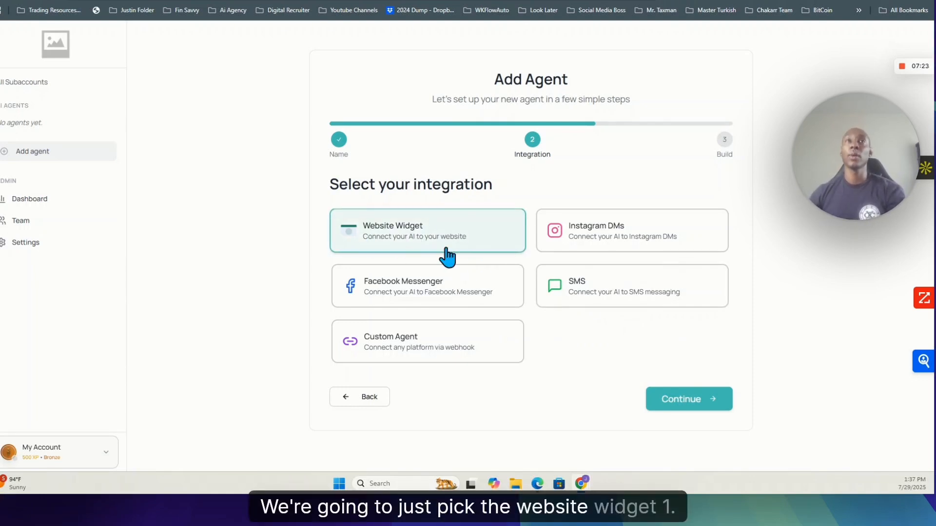
click(687, 407)
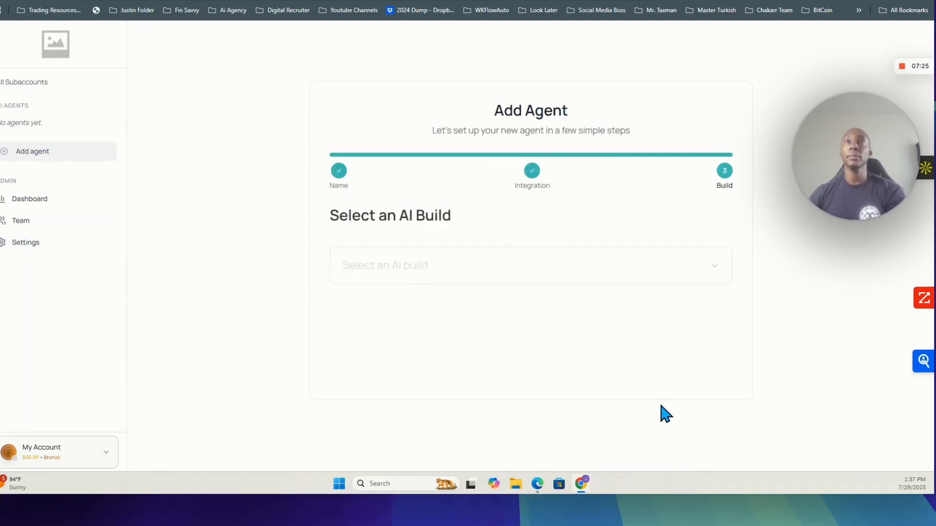
click(716, 263)
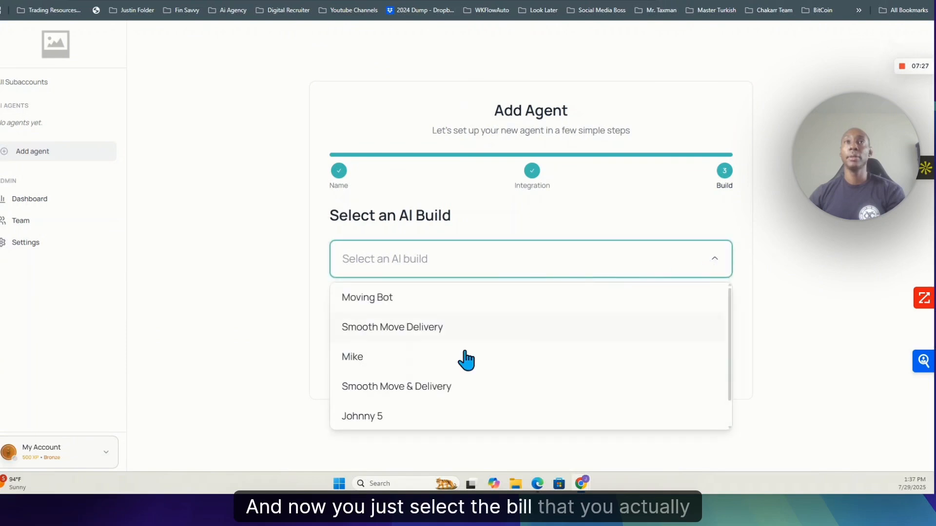
click(367, 300)
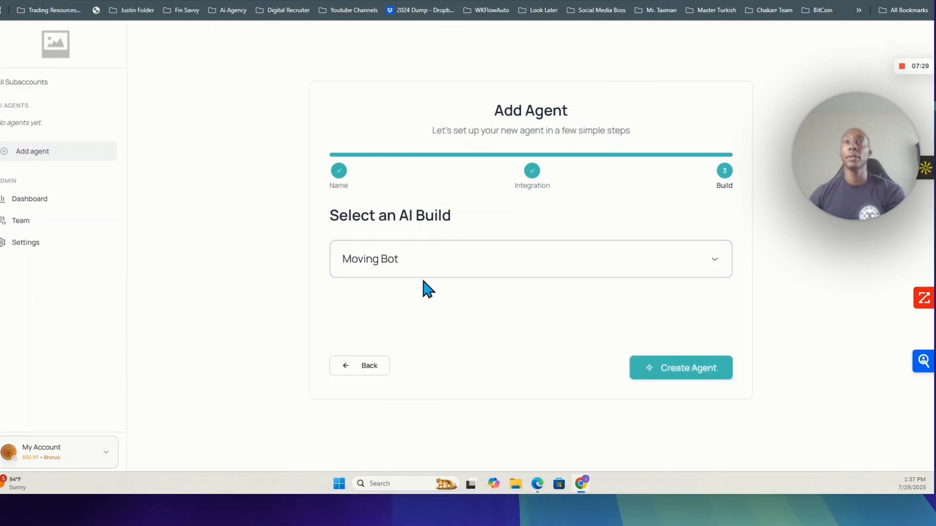
click(675, 366)
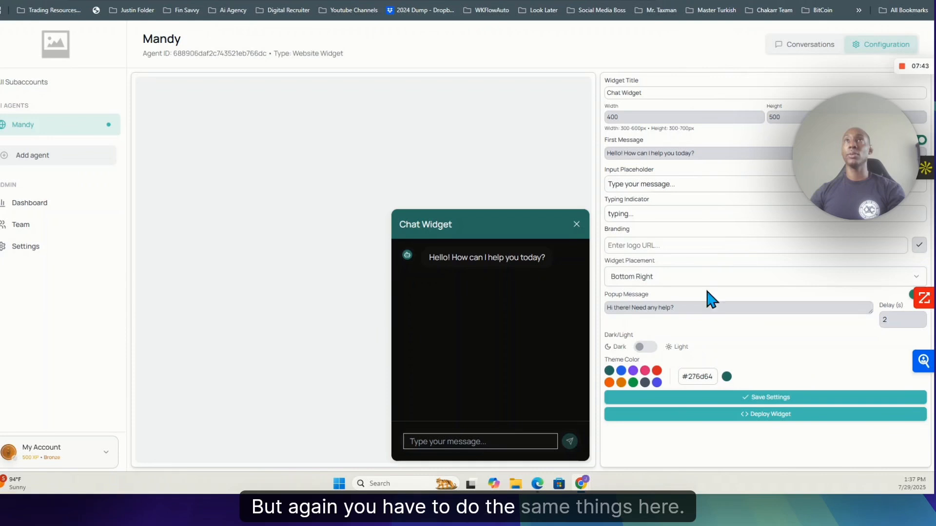
Step: Set the chat widget's theme color to red (#dc2626) and its title to "SMD Assitant"
click(656, 370)
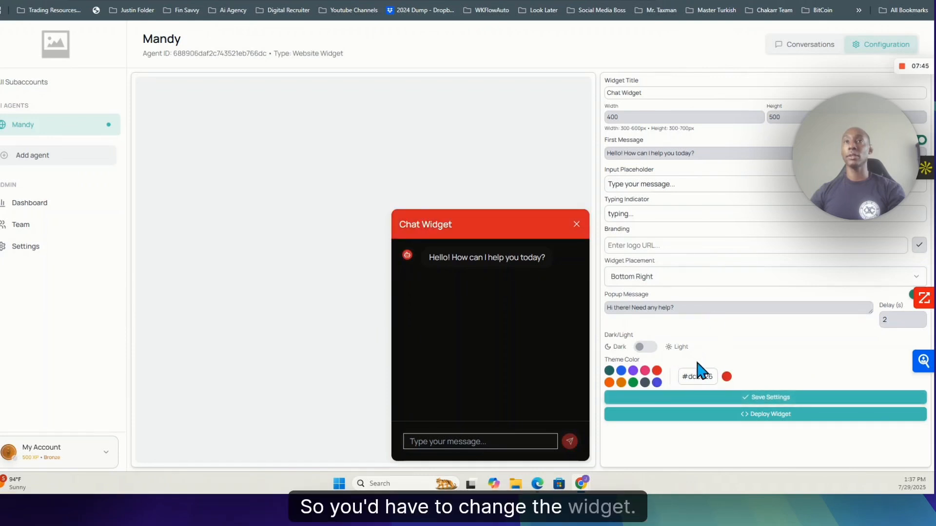
drag(657, 94, 580, 105)
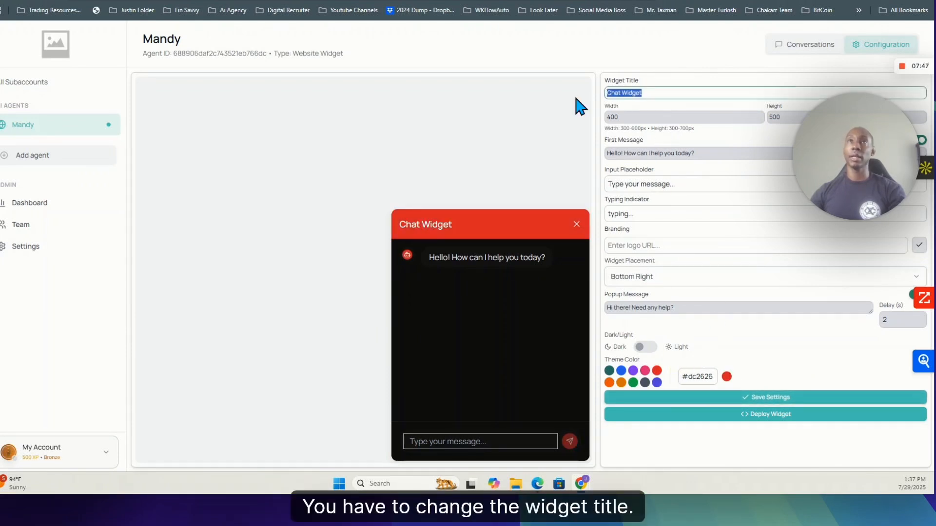
text(D)
key(BackSpace)
text(SMD Ai)
text(sita)
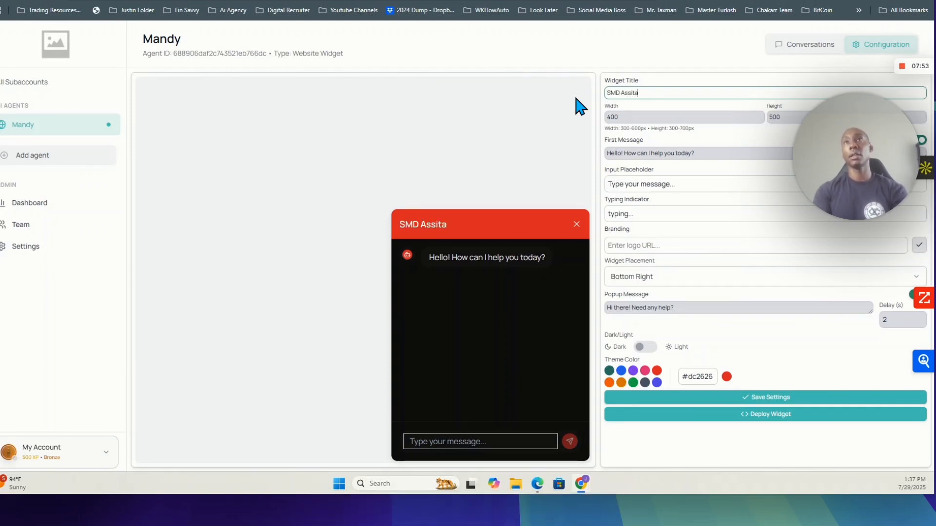
text(nt)
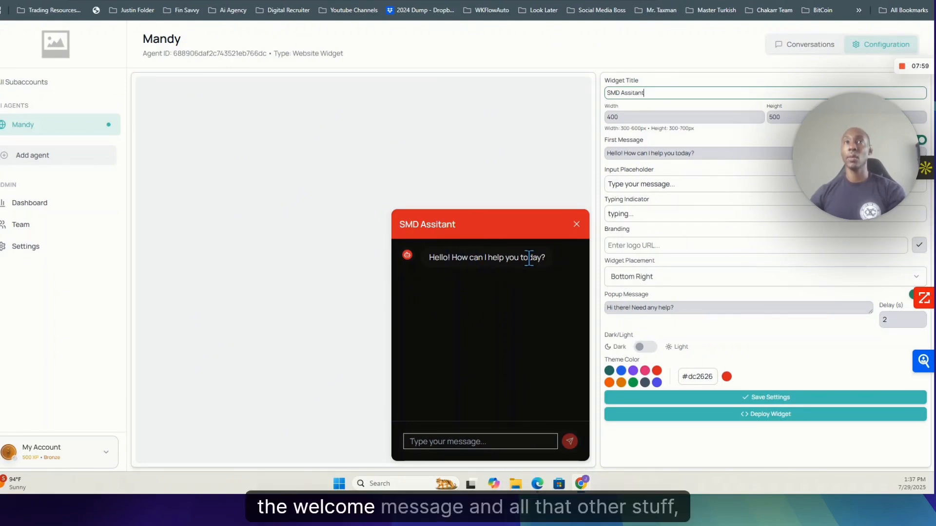
Step: Set the widget's popup delay to 3 seconds and the popup message to "Welcome to SMD", and save the settings
click(919, 318)
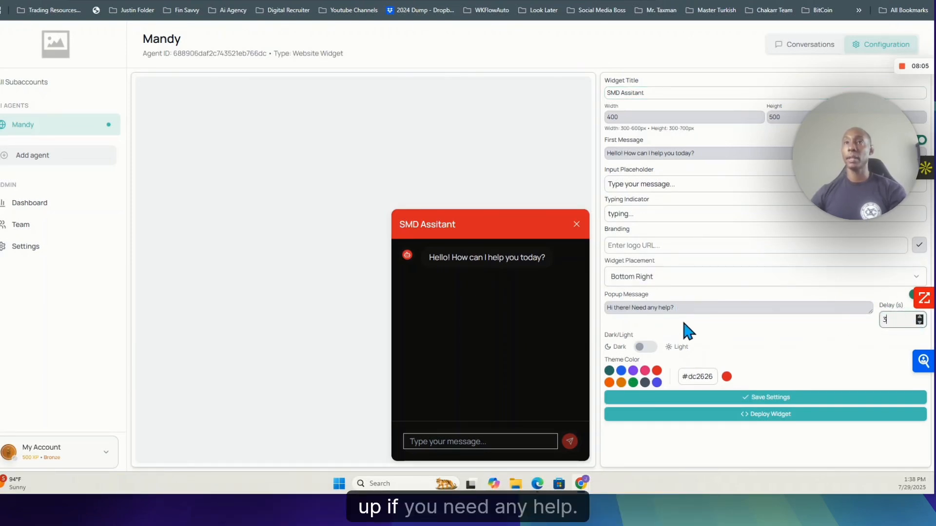
drag(683, 307, 600, 317)
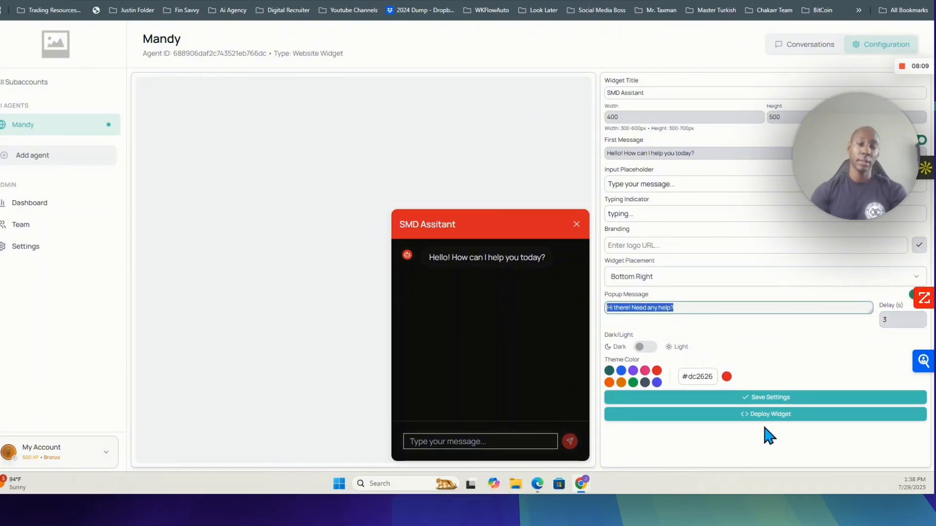
text(Welcome to SMD)
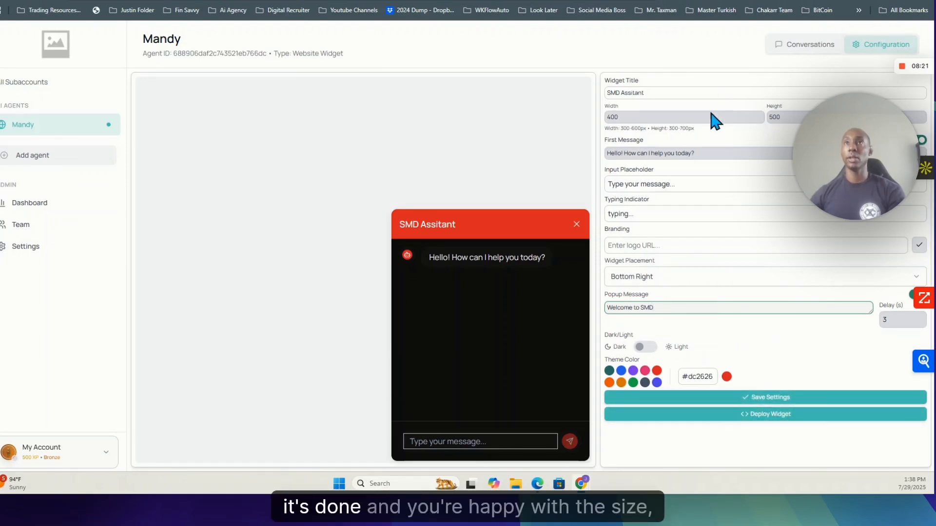
click(633, 117)
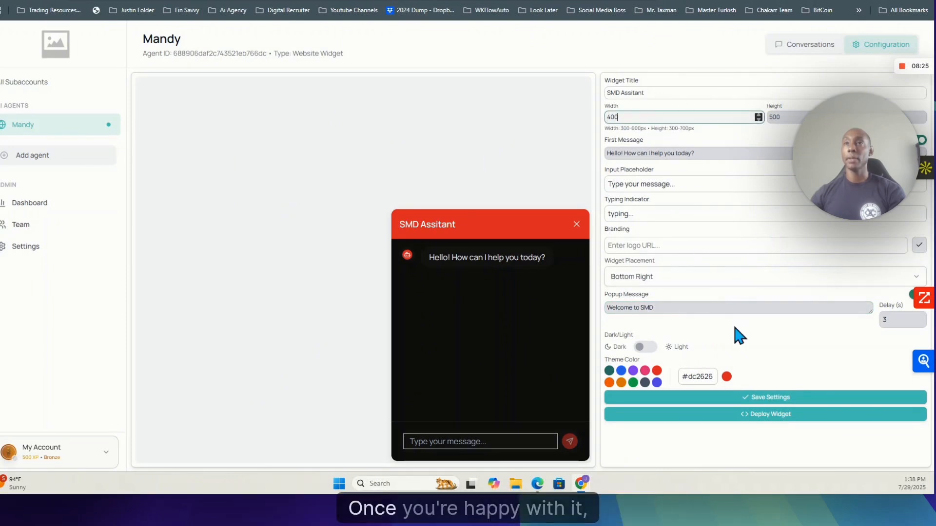
click(783, 398)
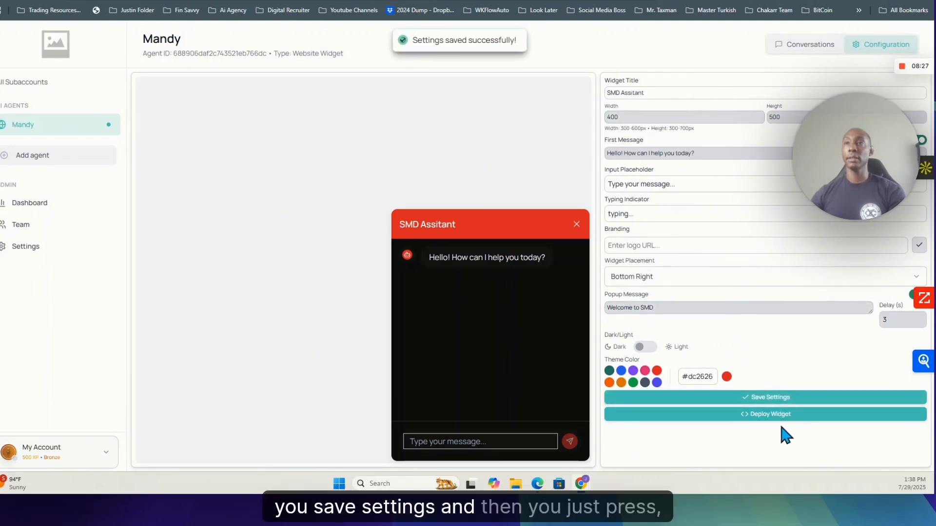
Step: Open the chat widget's deployment instructions and select the entire installation code snippet
click(753, 415)
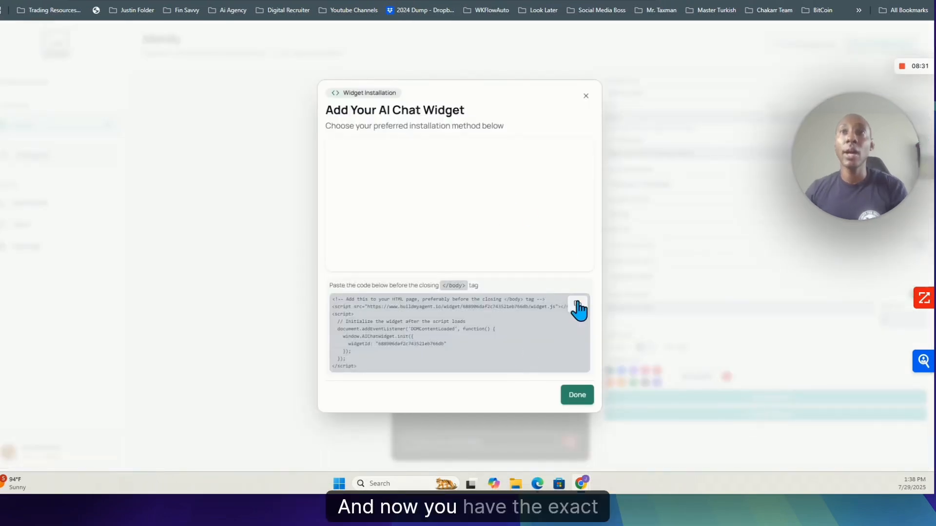
drag(357, 366, 335, 296)
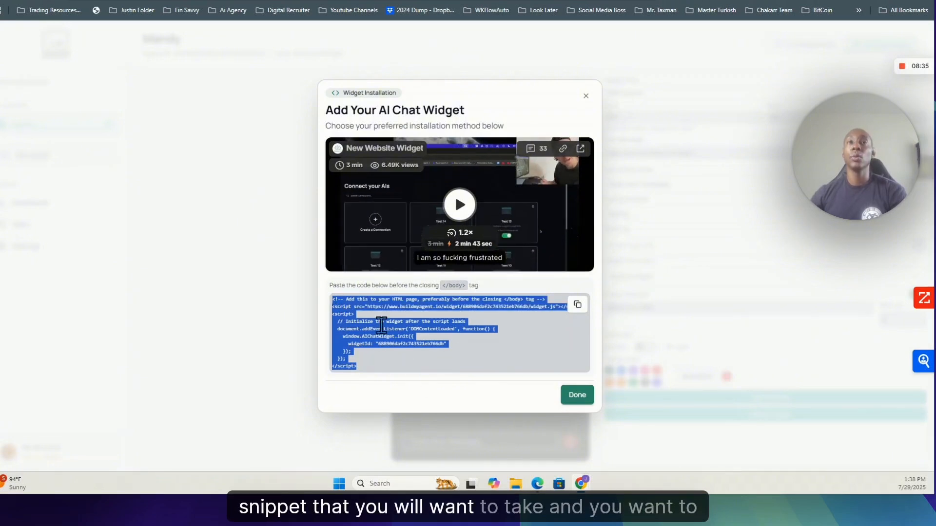